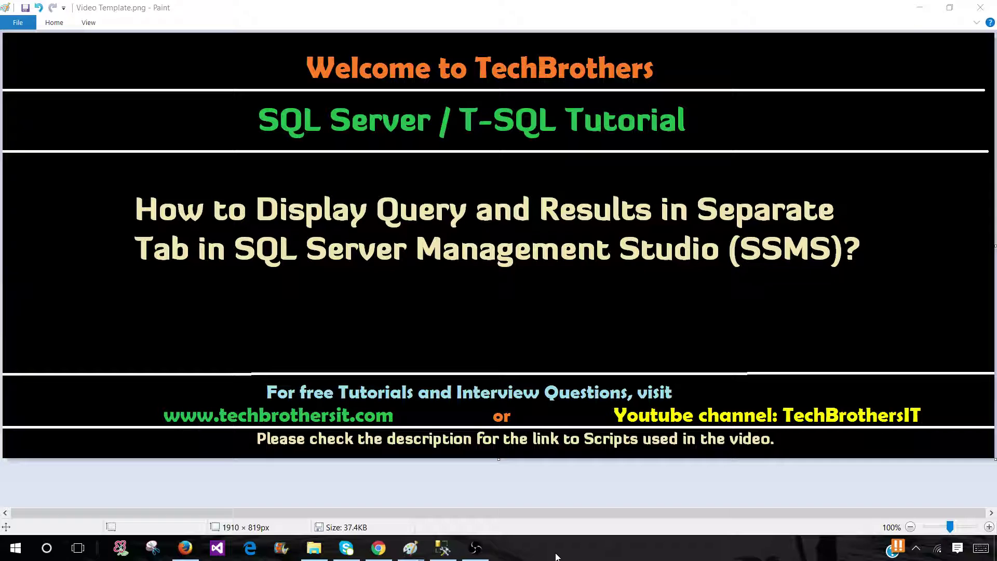
# Switch from the Paint title slide to SQL Server Management Studio with the Sales tables showing.
pyautogui.click(443, 547)
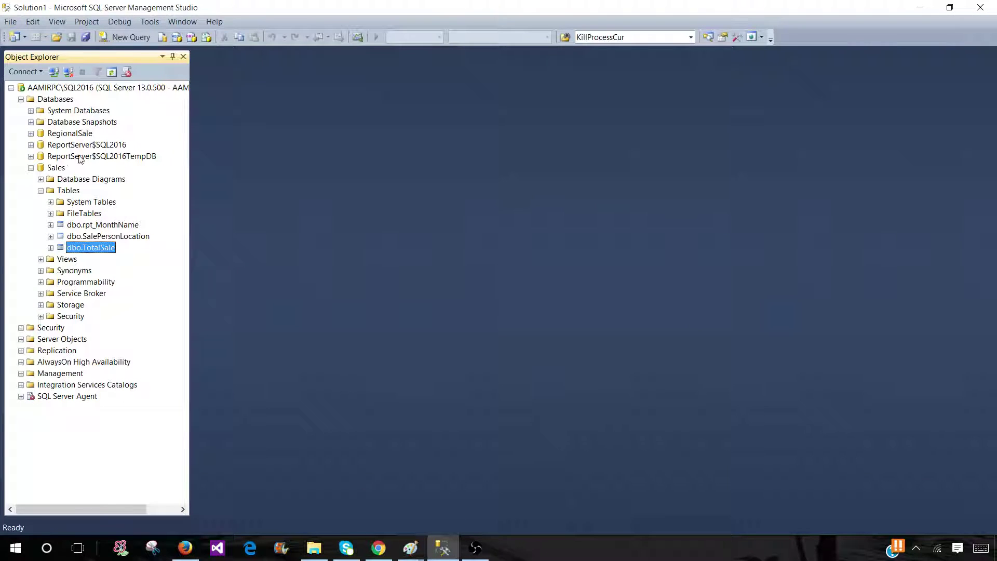
# Run Select Top 10 Rows on dbo.TotalSale from Object Explorer.
pyautogui.rightClick(89, 248)
pyautogui.click(141, 278)
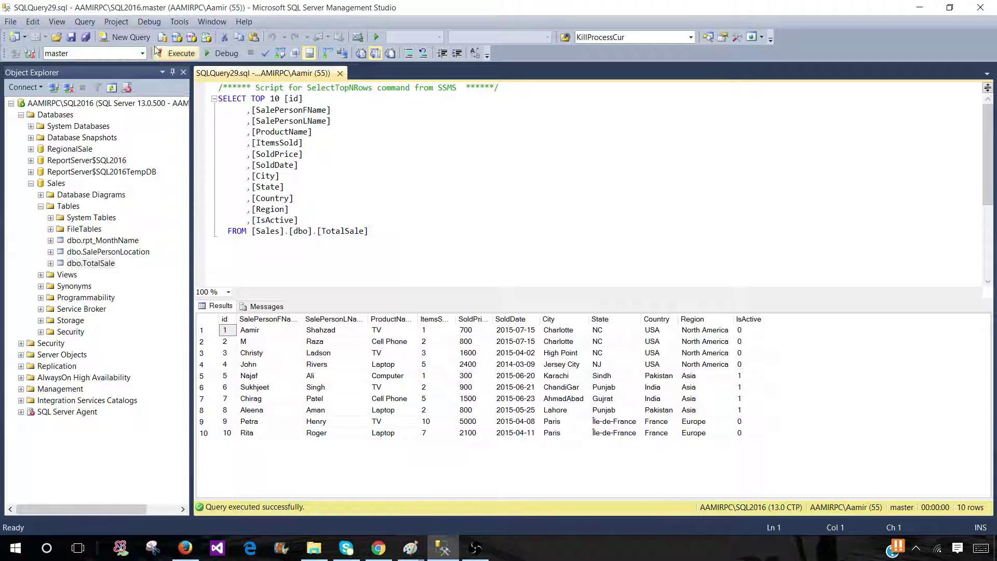
# Enable 'Display results in a separate tab' and 'Switch to results tab' under SQL Server Results to Grid options.
pyautogui.click(178, 24)
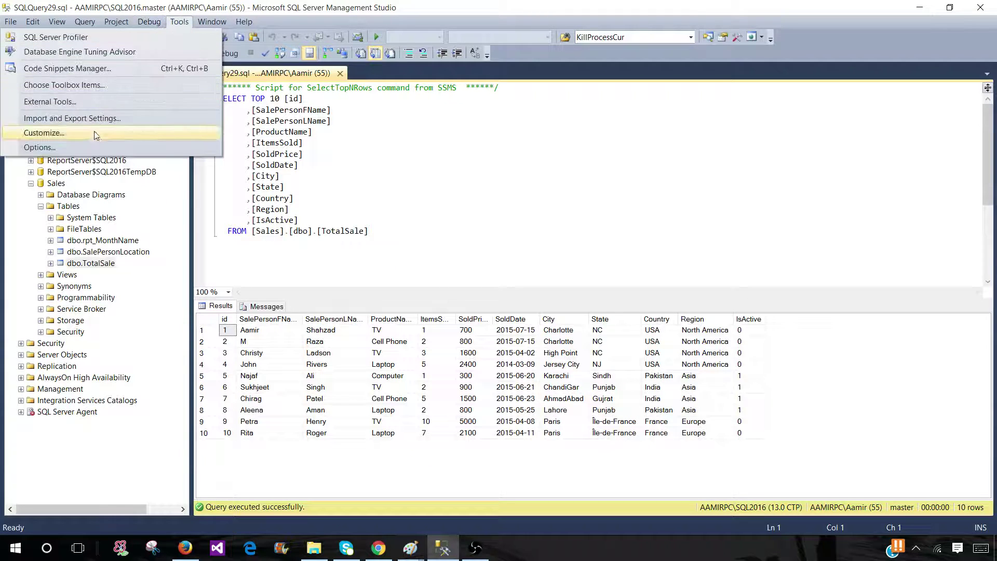
pyautogui.click(94, 146)
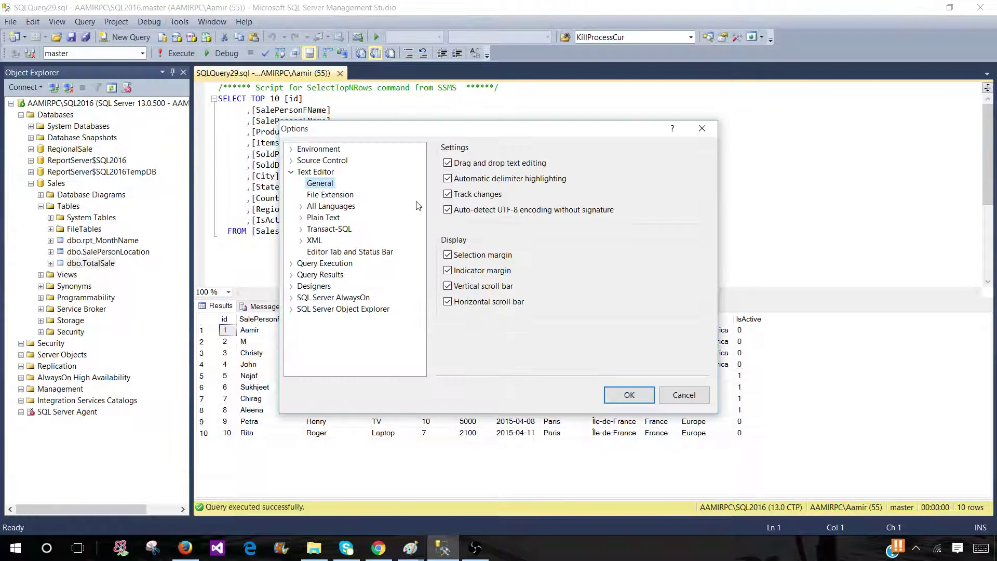
pyautogui.click(292, 173)
pyautogui.doubleClick(314, 196)
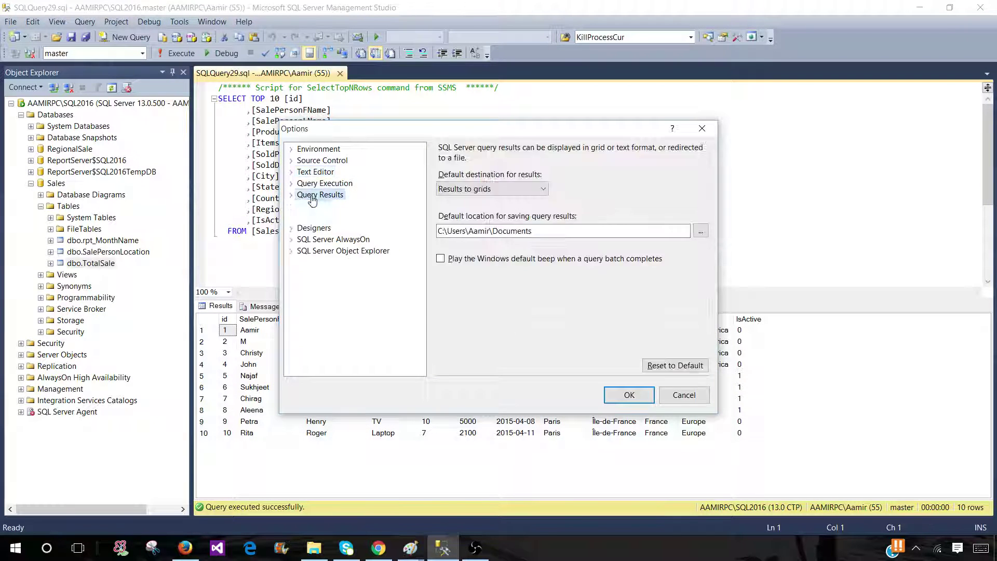
pyautogui.click(321, 207)
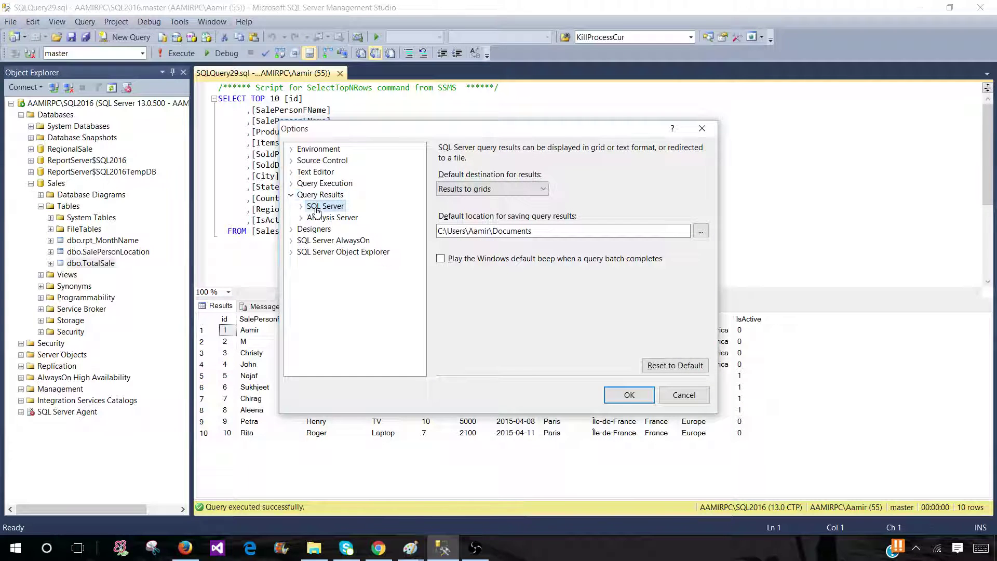
pyautogui.click(301, 207)
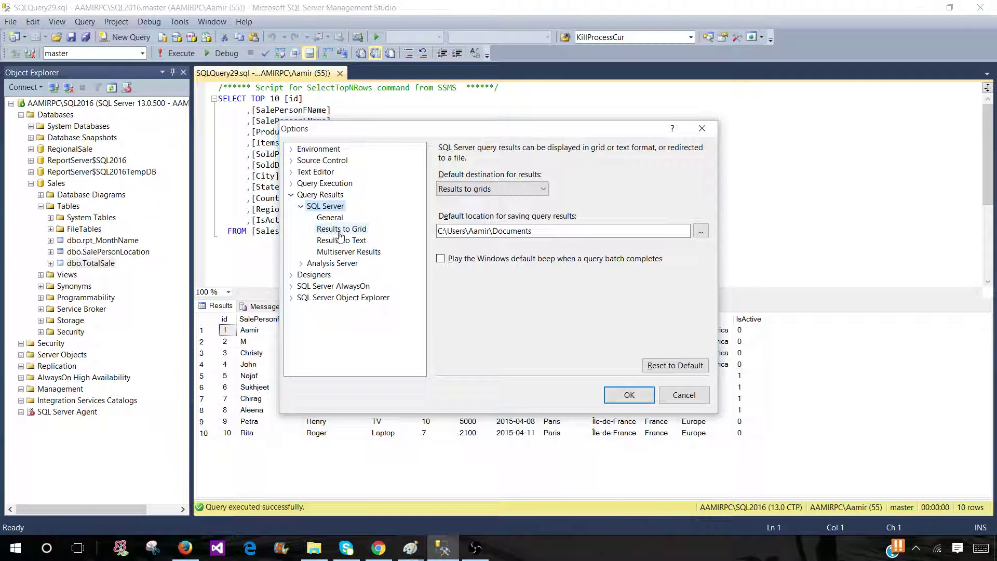
pyautogui.click(341, 233)
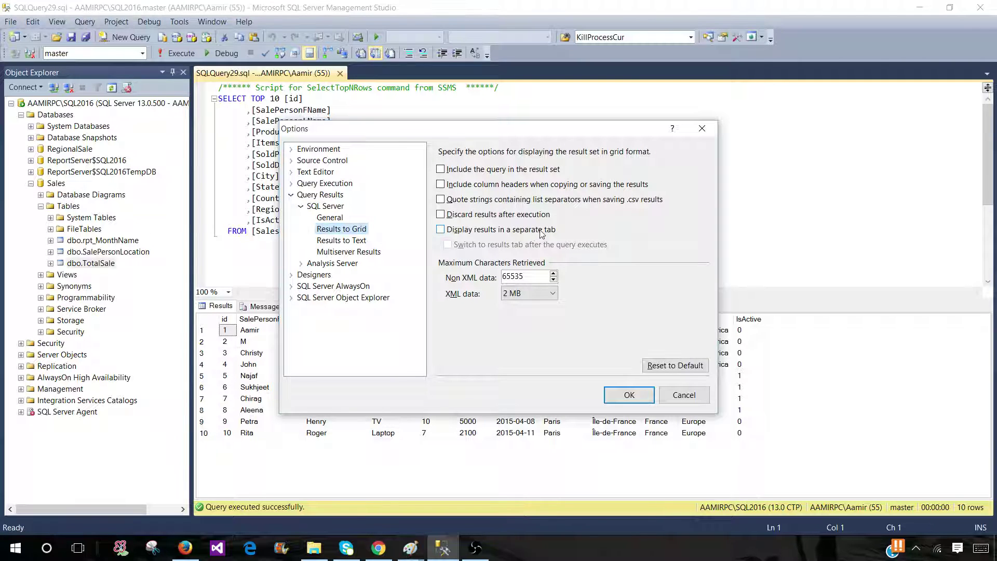
pyautogui.click(440, 229)
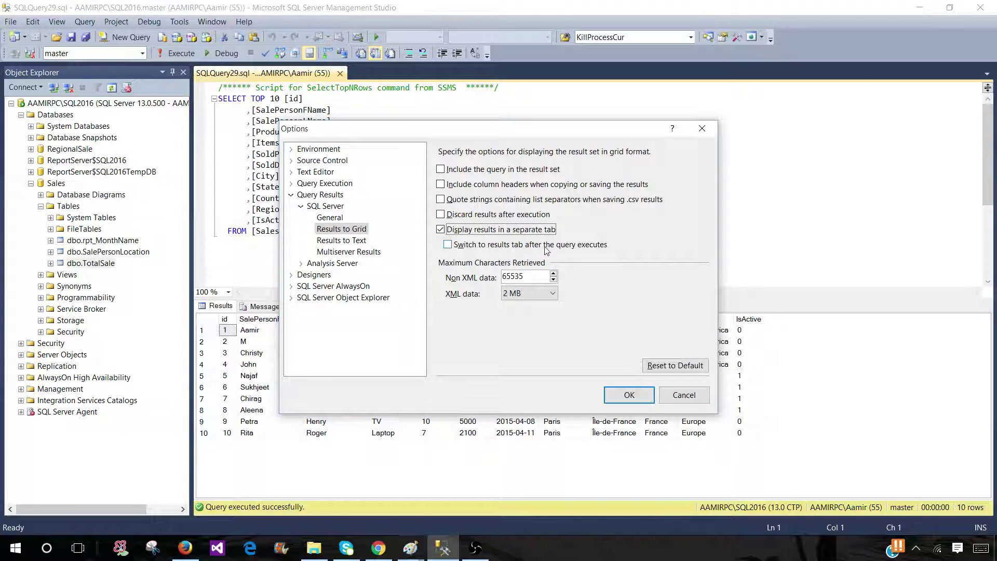
pyautogui.click(453, 247)
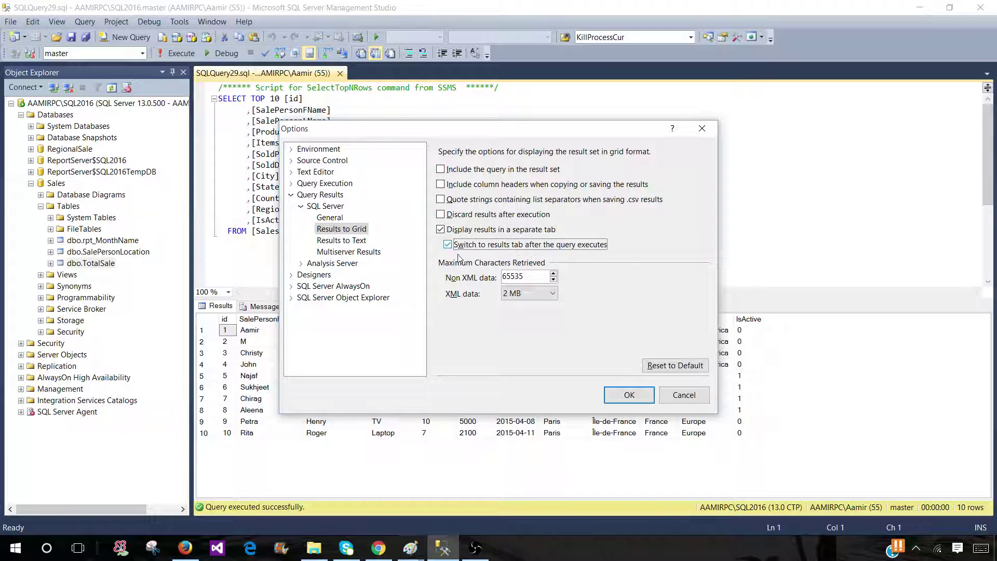
pyautogui.click(627, 395)
# Close the options and copy the TotalSale top-10 query text.
pyautogui.press('Return')
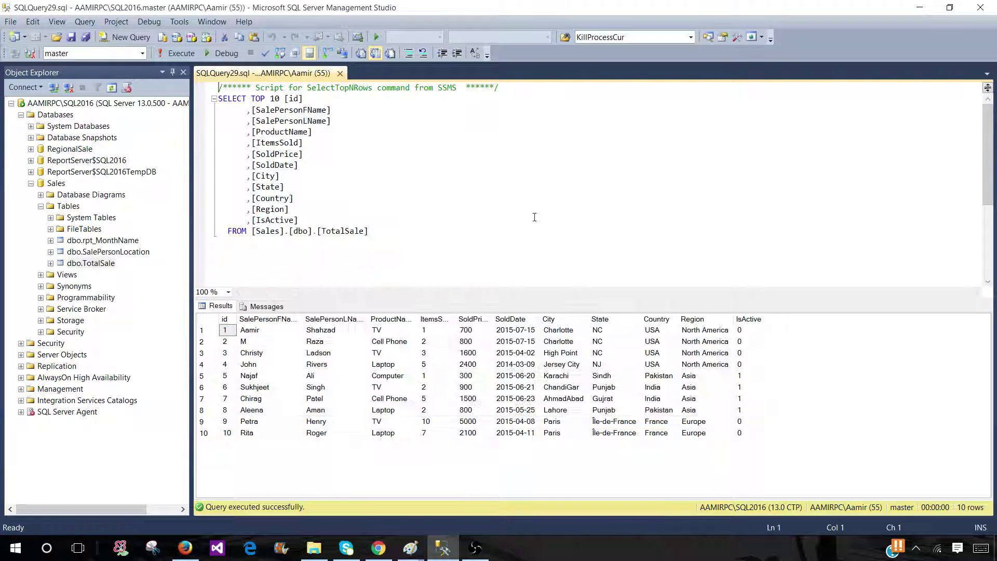
pyautogui.moveTo(394, 229); pyautogui.dragTo(219, 99)
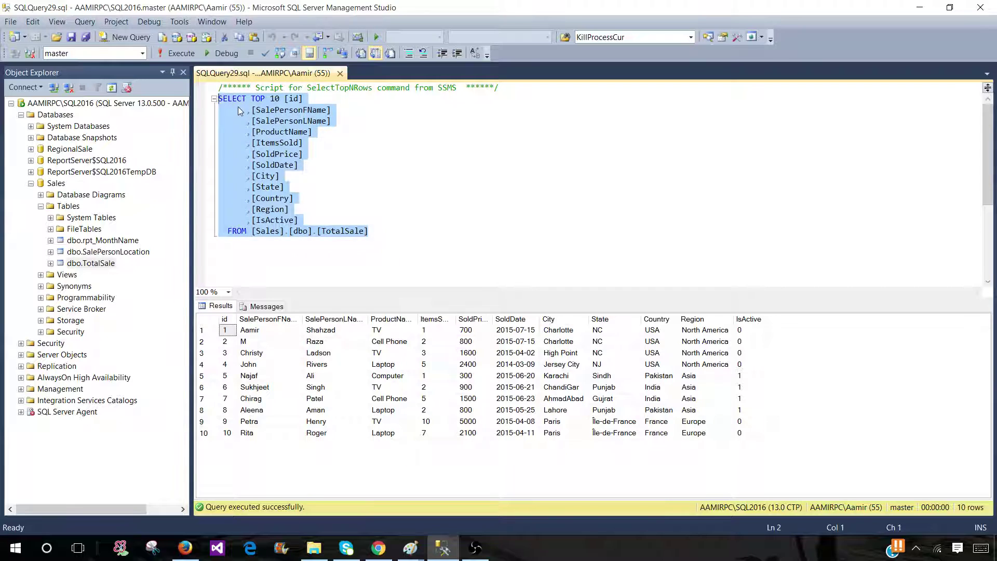
pyautogui.rightClick(238, 108)
pyautogui.click(267, 131)
# Replace the old query window with a new one and run the pasted query there.
pyautogui.click(340, 72)
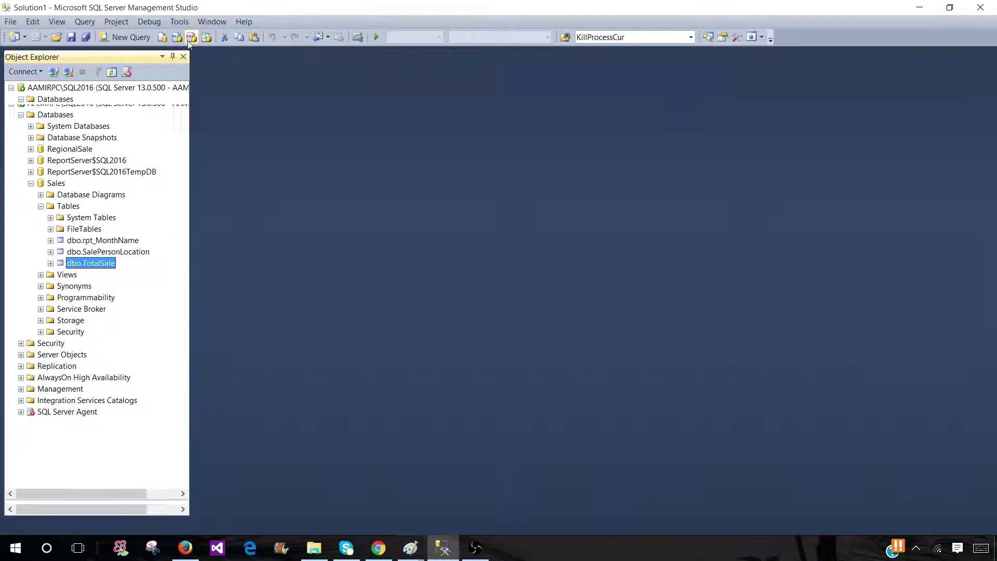
pyautogui.click(131, 37)
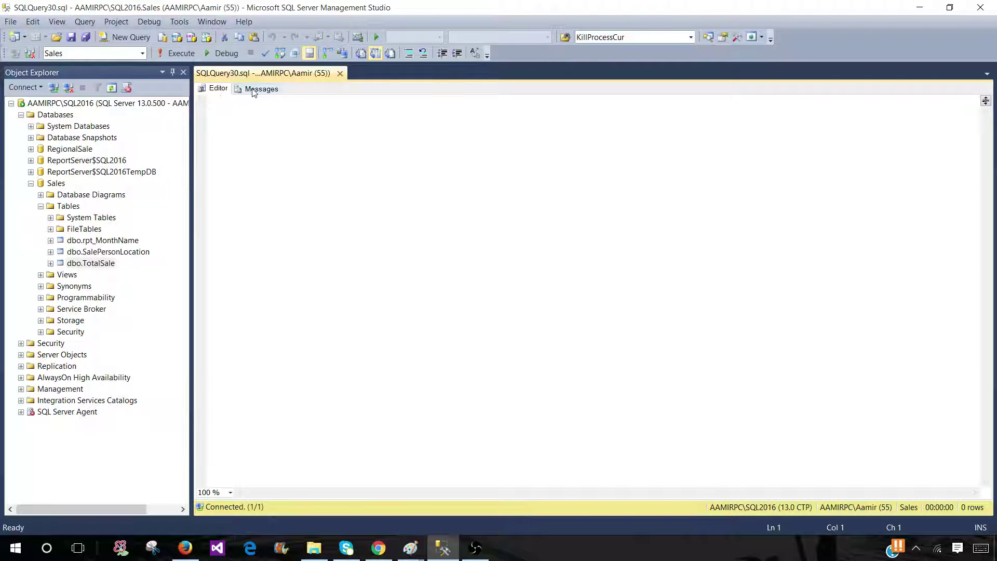
pyautogui.rightClick(263, 125)
pyautogui.click(301, 160)
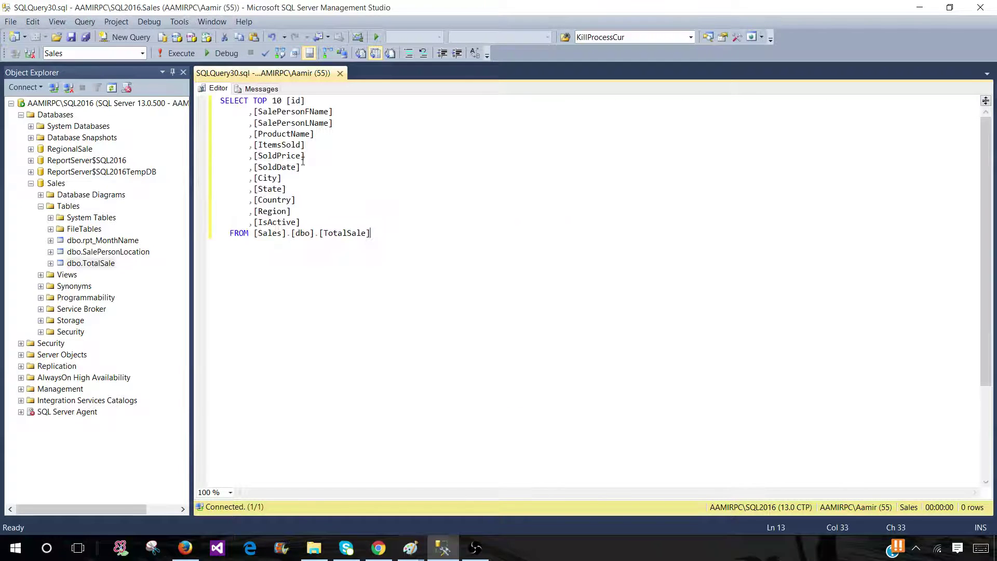
pyautogui.click(182, 53)
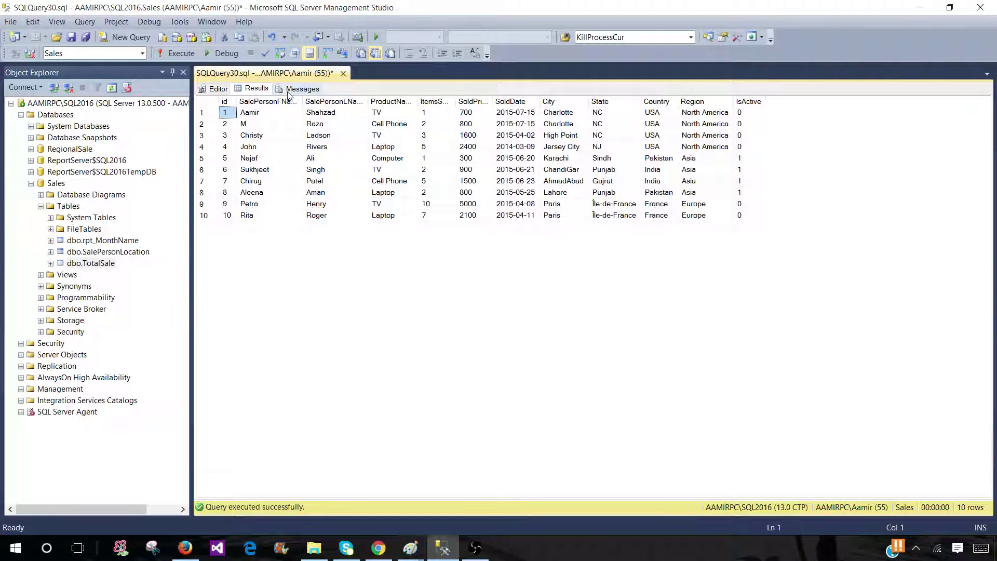
# Browse the Editor, Results and Messages tabs, highlighting '(10 row(s) affected)'.
pyautogui.click(218, 89)
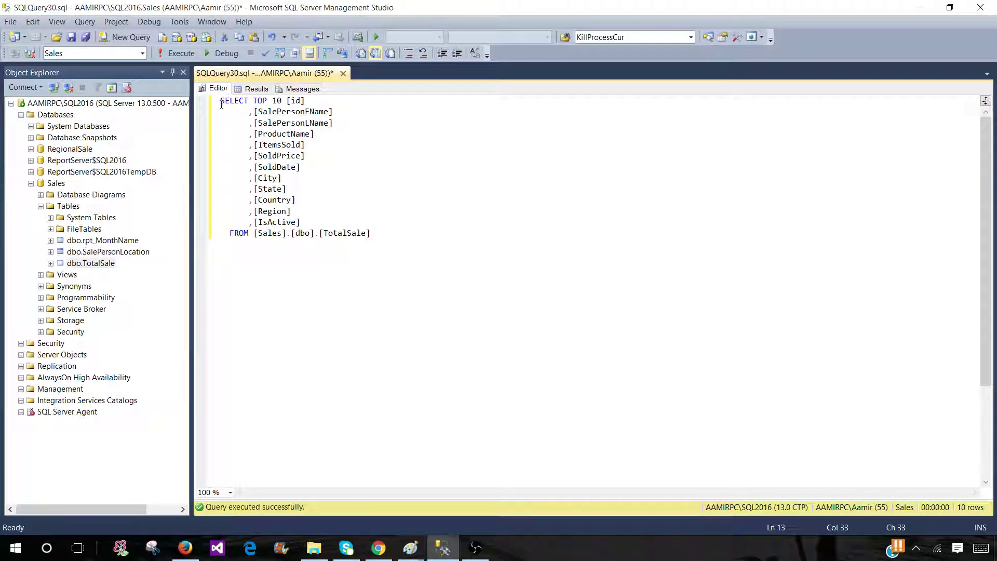
pyautogui.moveTo(221, 104); pyautogui.dragTo(393, 230)
pyautogui.click(257, 89)
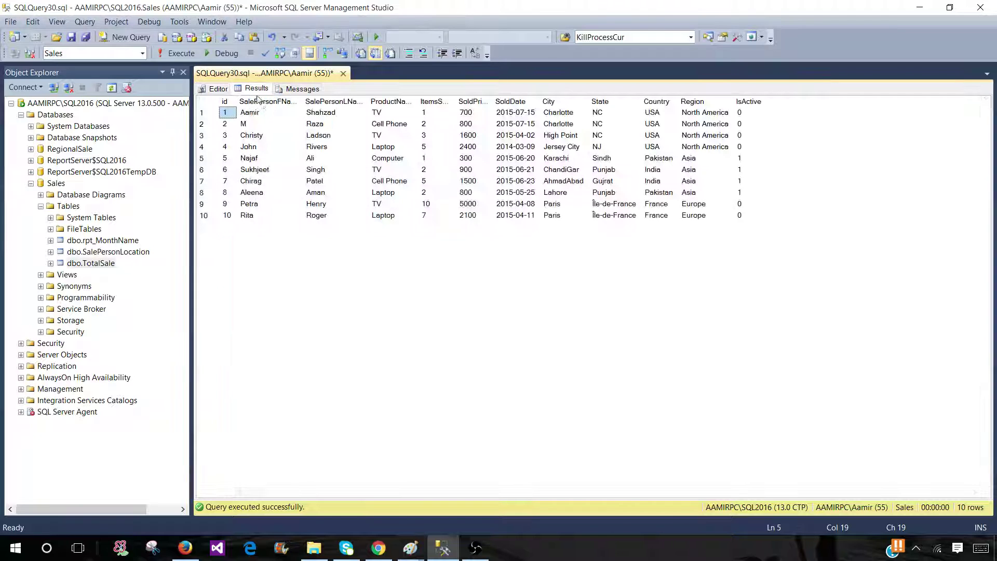
pyautogui.click(298, 89)
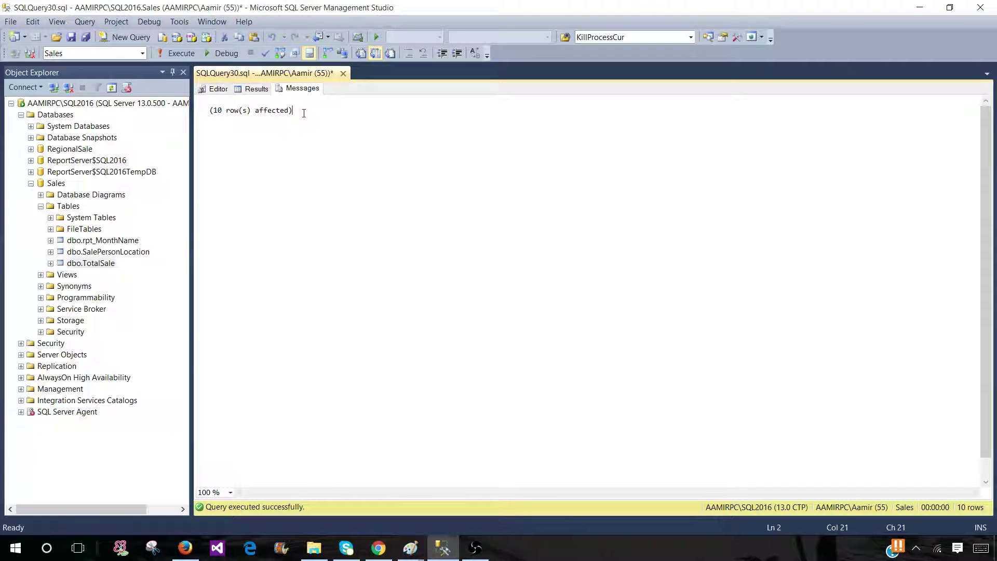
pyautogui.moveTo(302, 112); pyautogui.dragTo(206, 114)
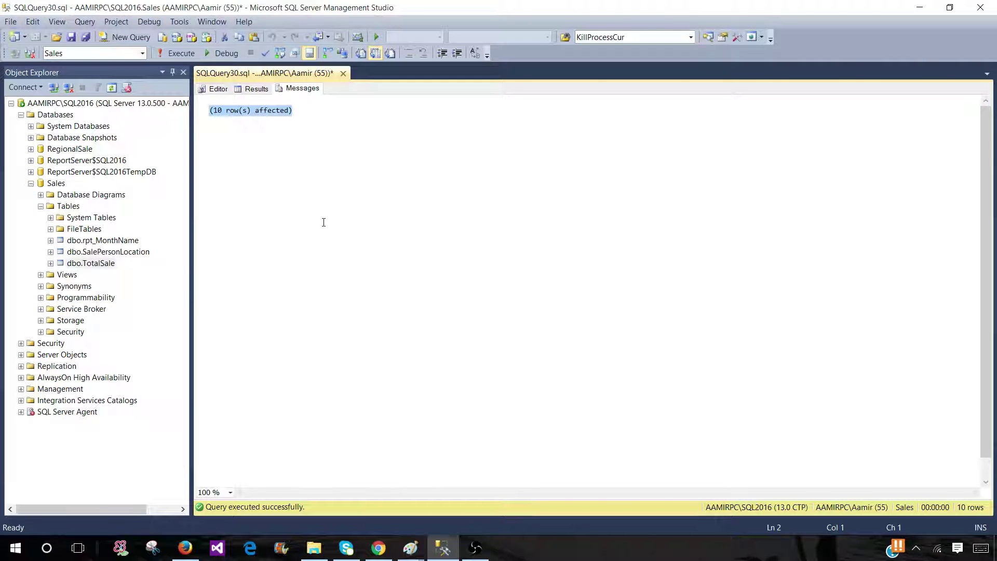
# Generate a Select Top 10 Rows query for dbo.TotalSale in a new window.
pyautogui.click(95, 263)
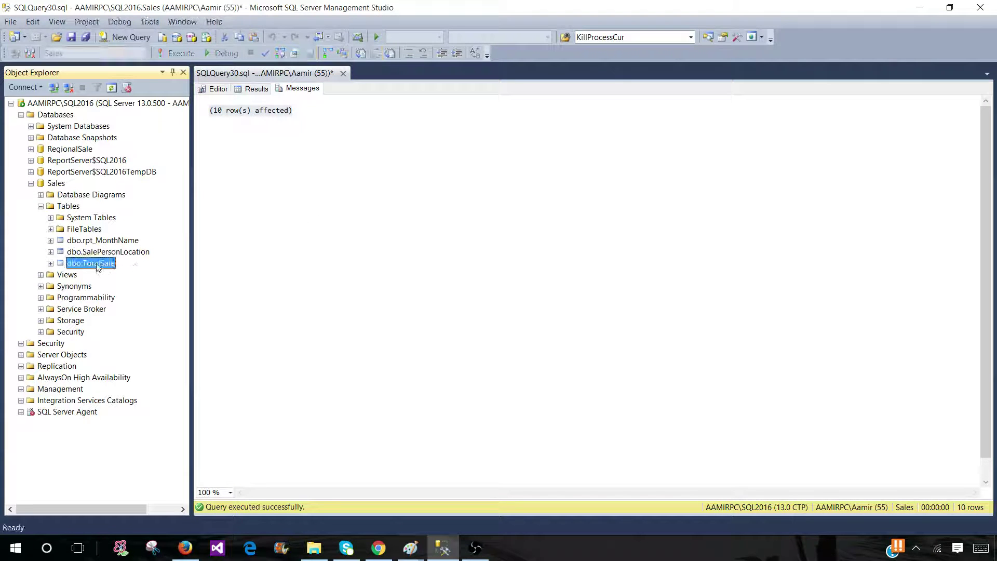
pyautogui.rightClick(97, 267)
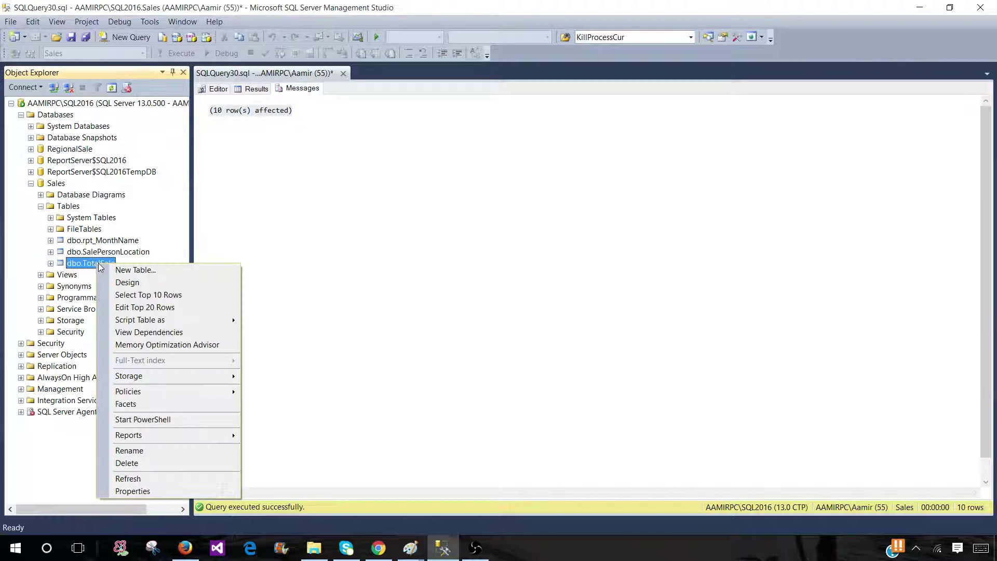
pyautogui.click(158, 296)
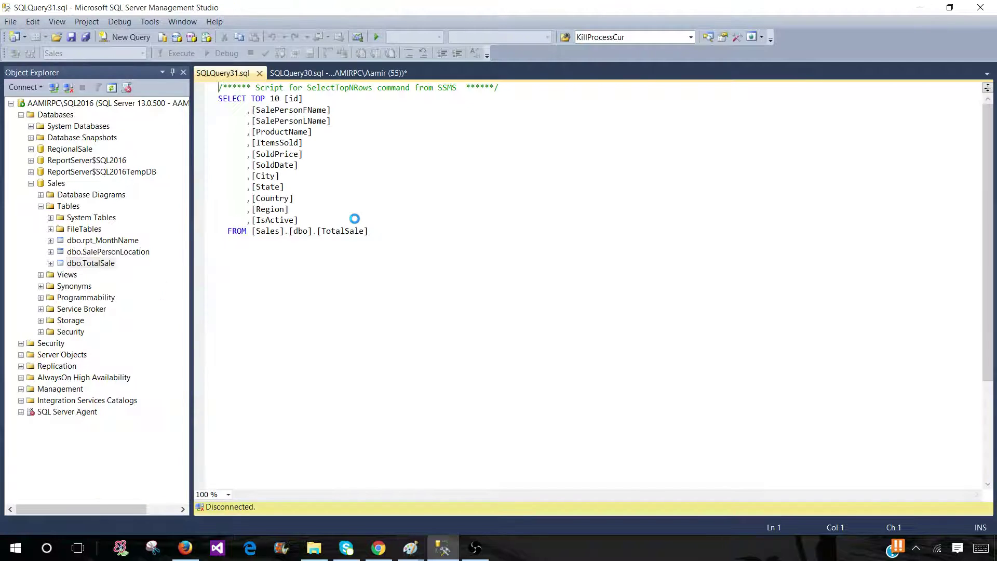
# Re-run the selected script and compare its inline results with the SQLQuery30 window.
pyautogui.click(375, 72)
pyautogui.click(265, 73)
pyautogui.moveTo(367, 230); pyautogui.dragTo(218, 98)
pyautogui.click(173, 55)
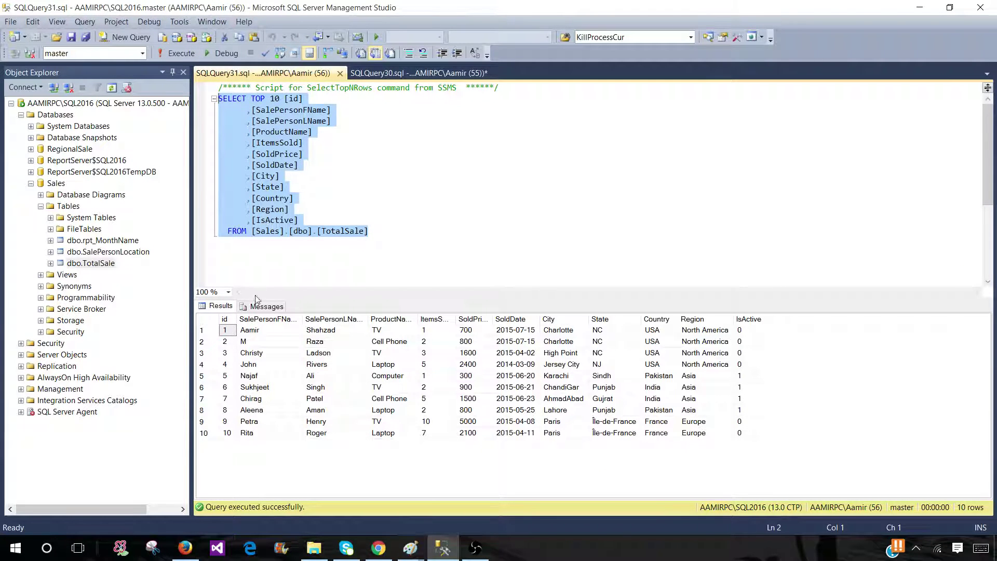
pyautogui.click(399, 72)
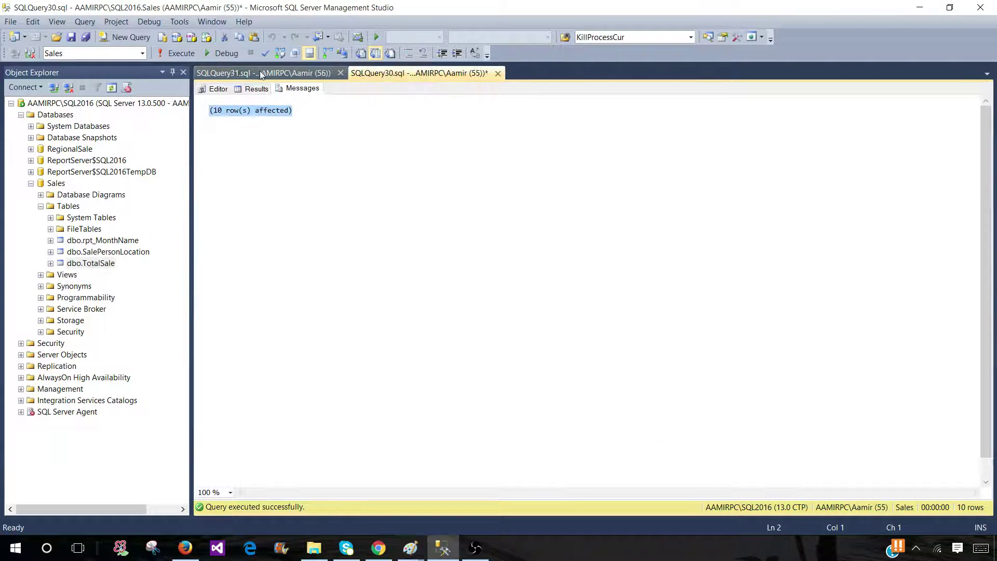
pyautogui.click(218, 73)
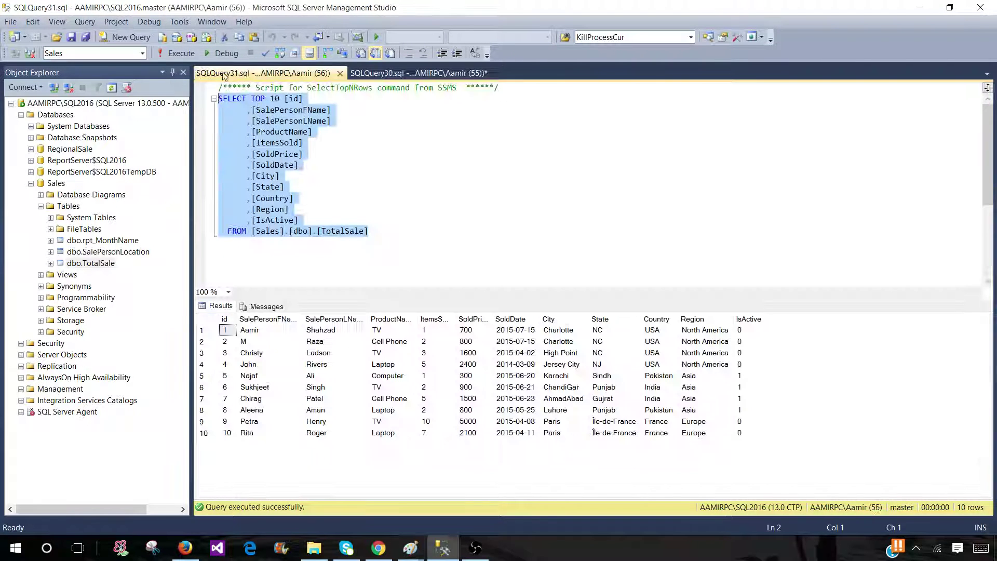
# Paste and execute the SELECT TOP 10 query in a new query window.
pyautogui.click(131, 37)
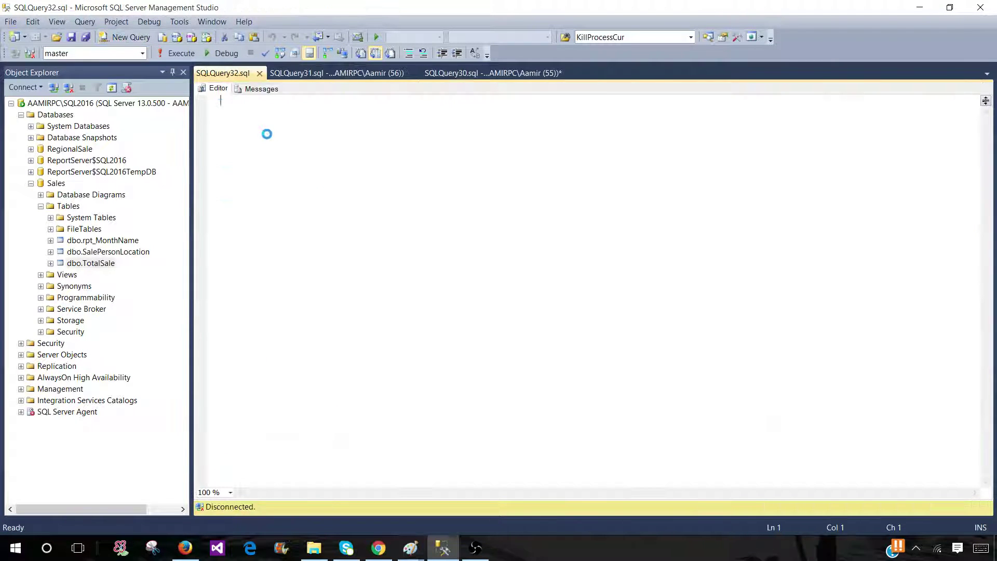
pyautogui.rightClick(263, 158)
pyautogui.click(294, 195)
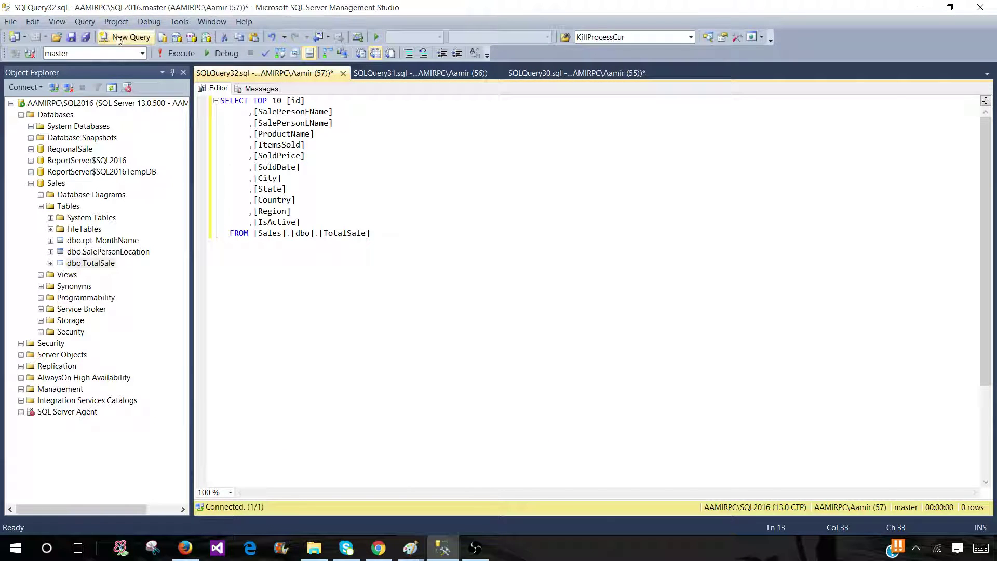
pyautogui.click(180, 53)
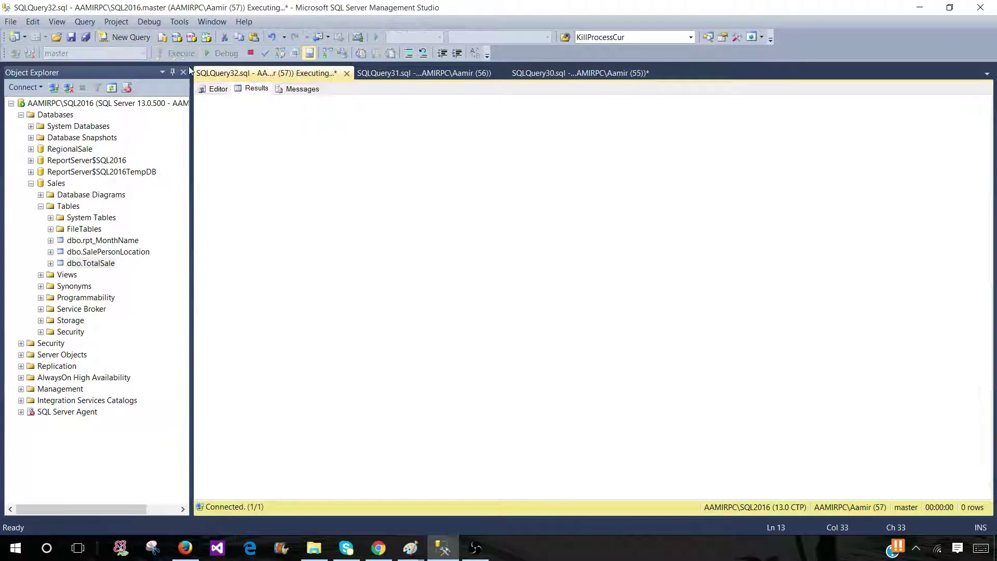
# Re-run the selected script with F5 and view the 10-rows-affected message.
pyautogui.click(218, 88)
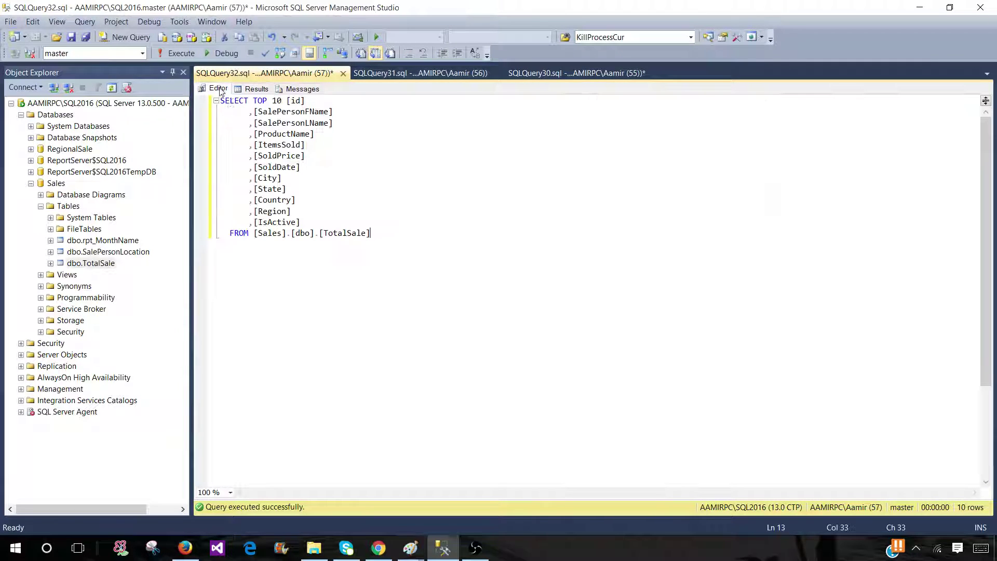
pyautogui.moveTo(382, 233); pyautogui.dragTo(220, 101)
pyautogui.press('F5')
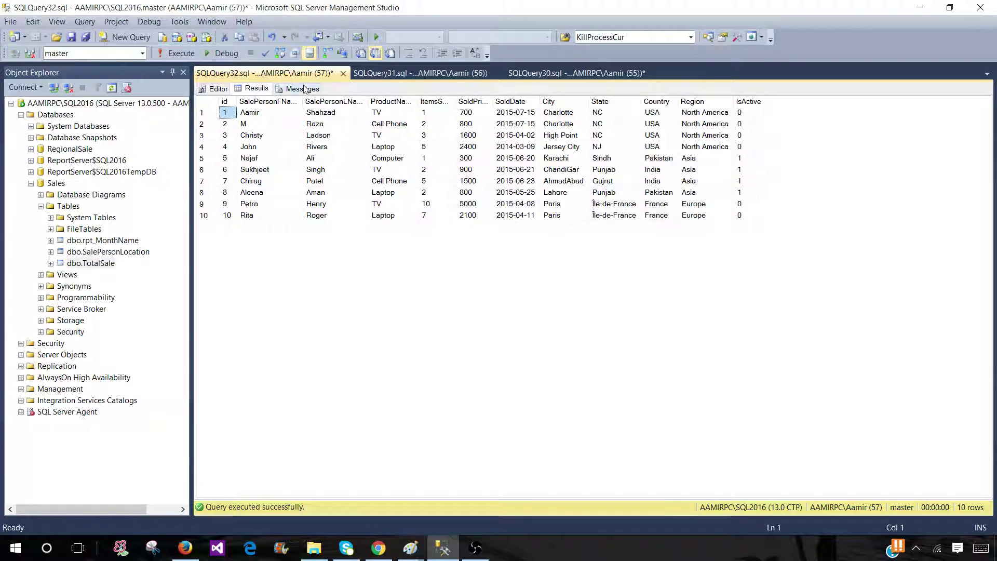
pyautogui.click(304, 90)
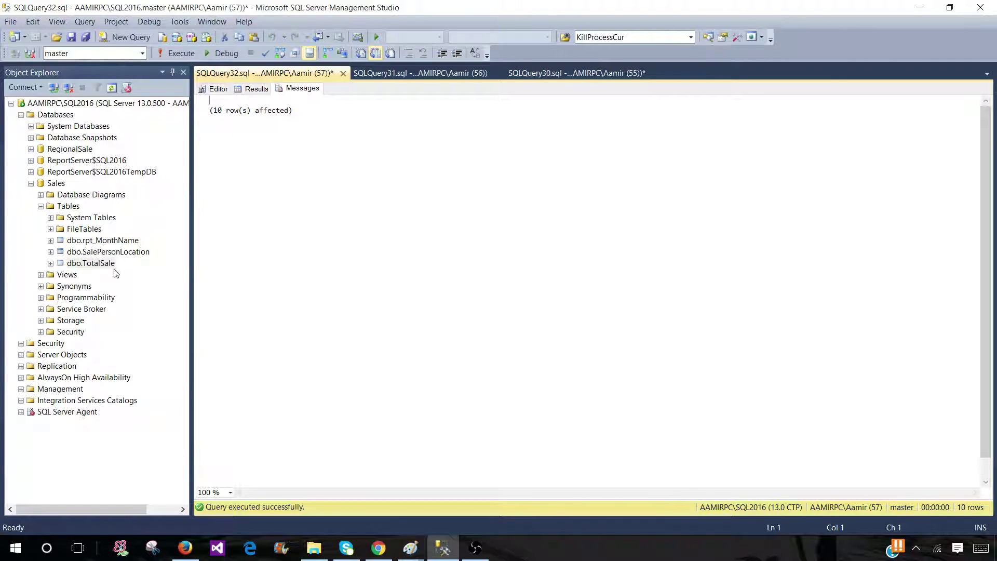
pyautogui.rightClick(103, 264)
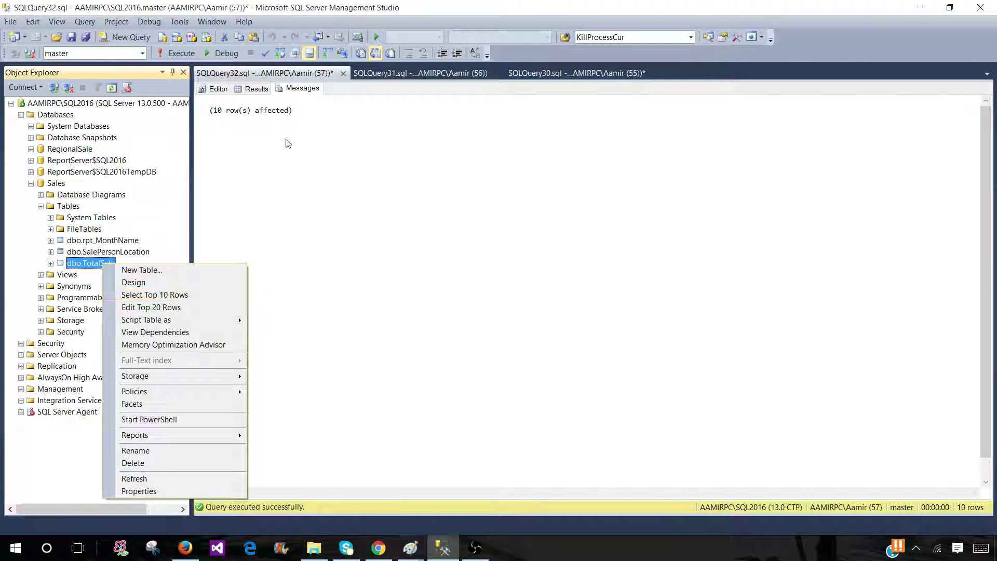
pyautogui.click(377, 79)
pyautogui.rightClick(218, 92)
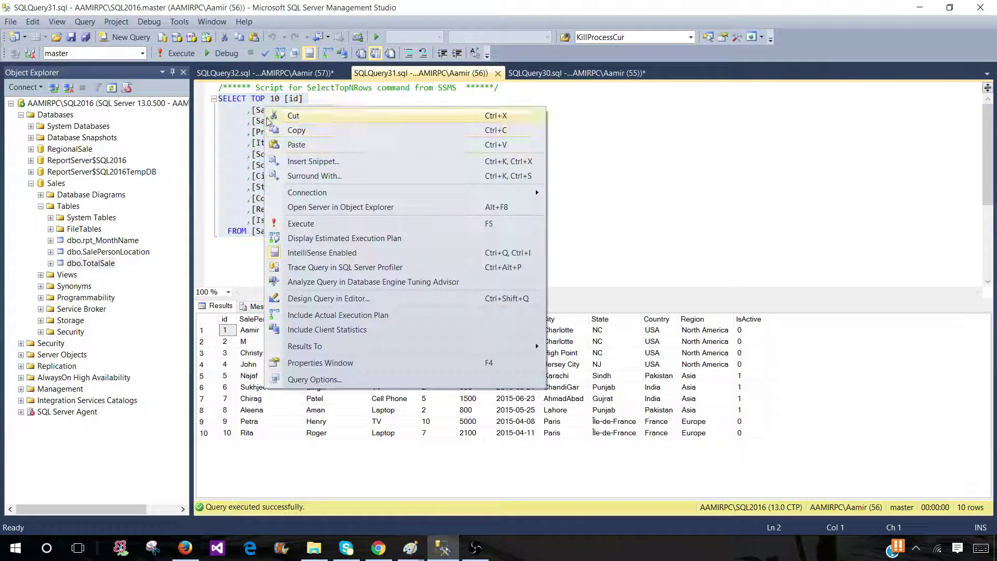
pyautogui.click(279, 128)
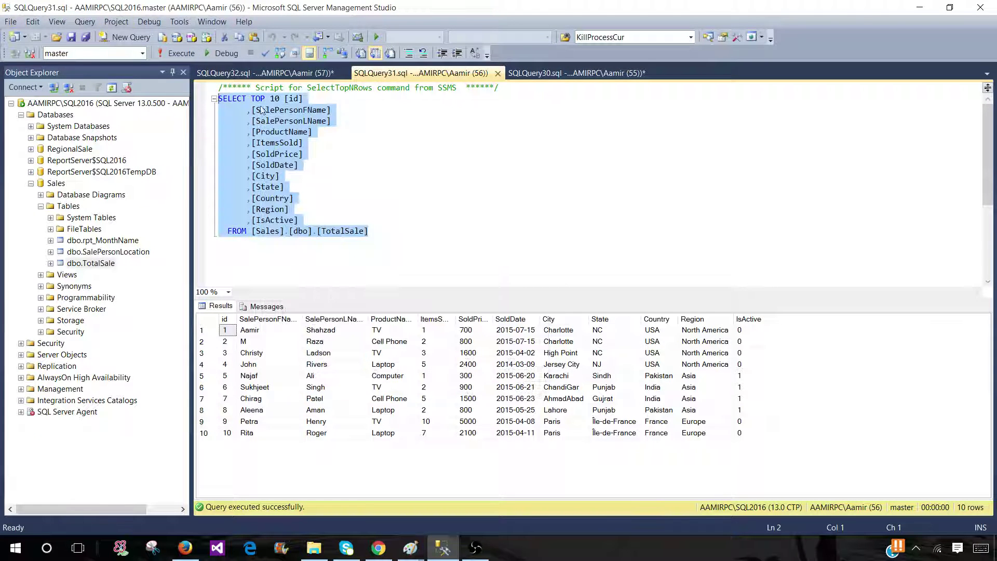
pyautogui.hotkey('ctrl', 'Tab')
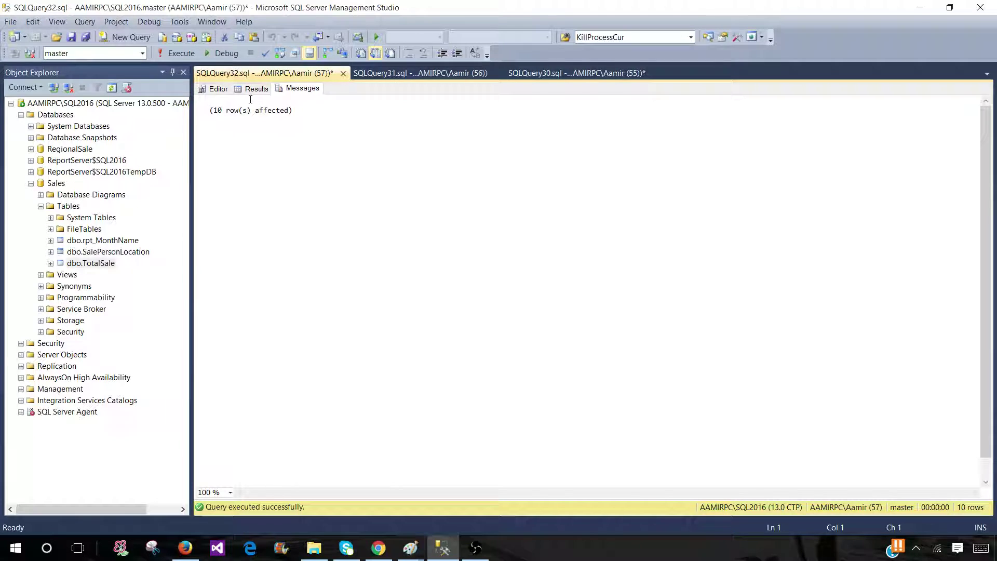
pyautogui.click(608, 557)
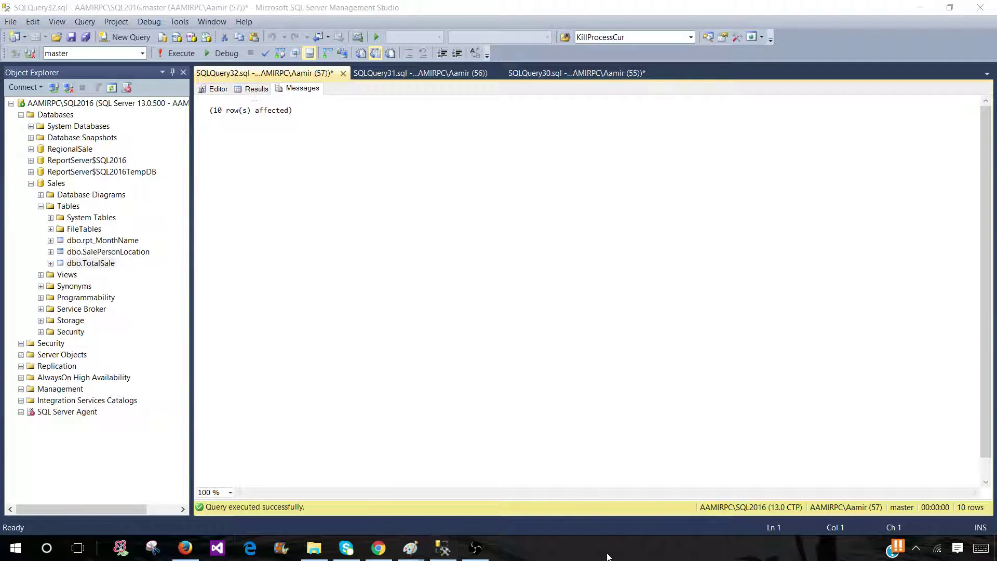